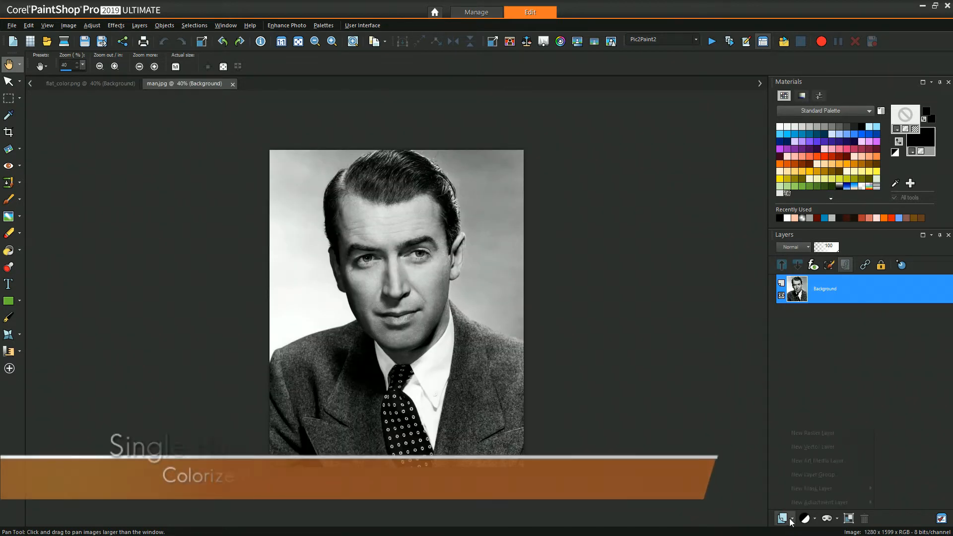
Add a new raster layer above the black-and-white portrait.
click(782, 518)
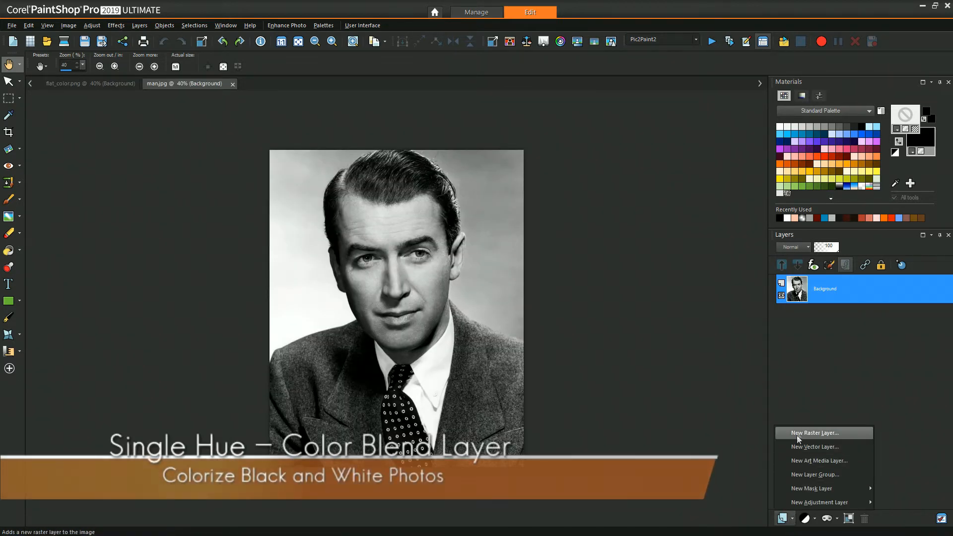
click(800, 433)
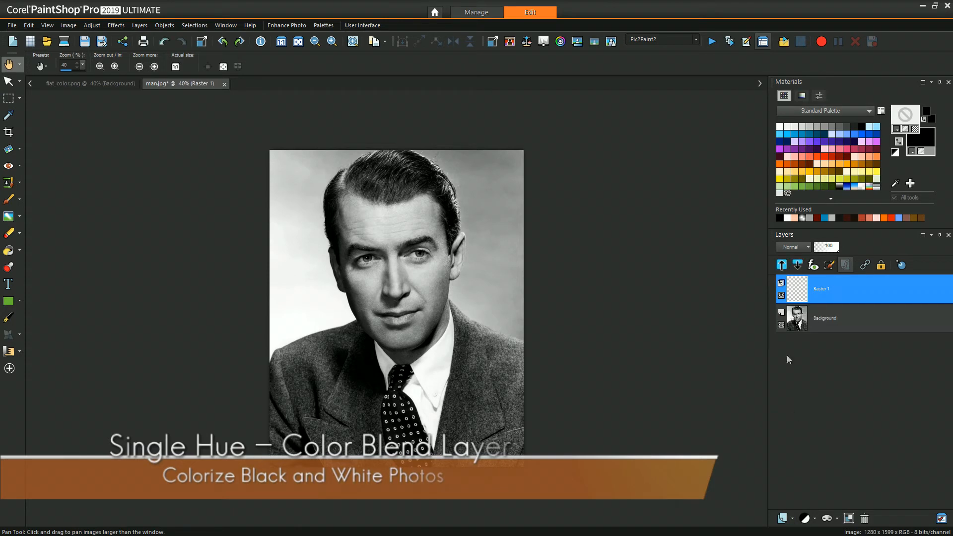
Fill the new layer with the recently used peach skin tone using the Flood Fill tool.
click(795, 217)
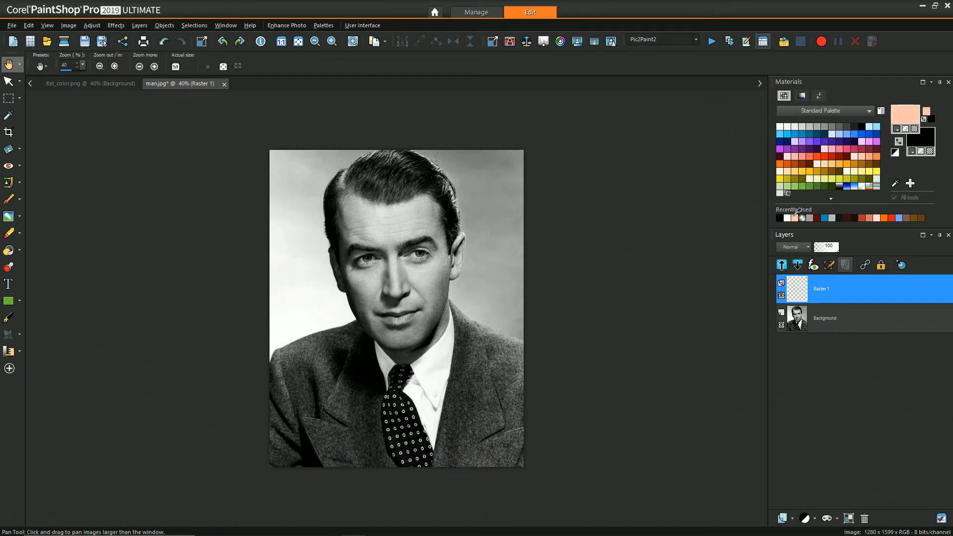
key(f)
click(473, 279)
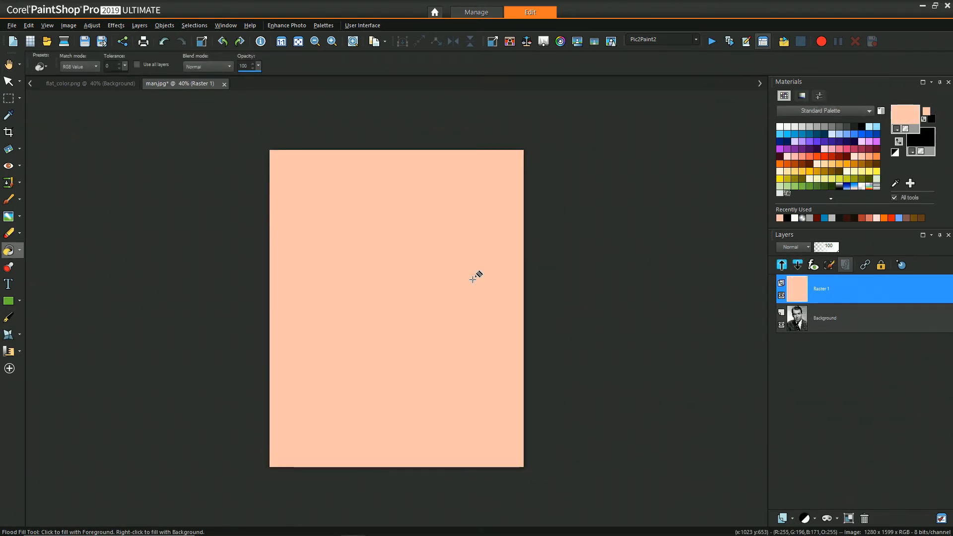
Set the fill layer's blend mode to Color, then switch it to Color (Legacy).
click(804, 249)
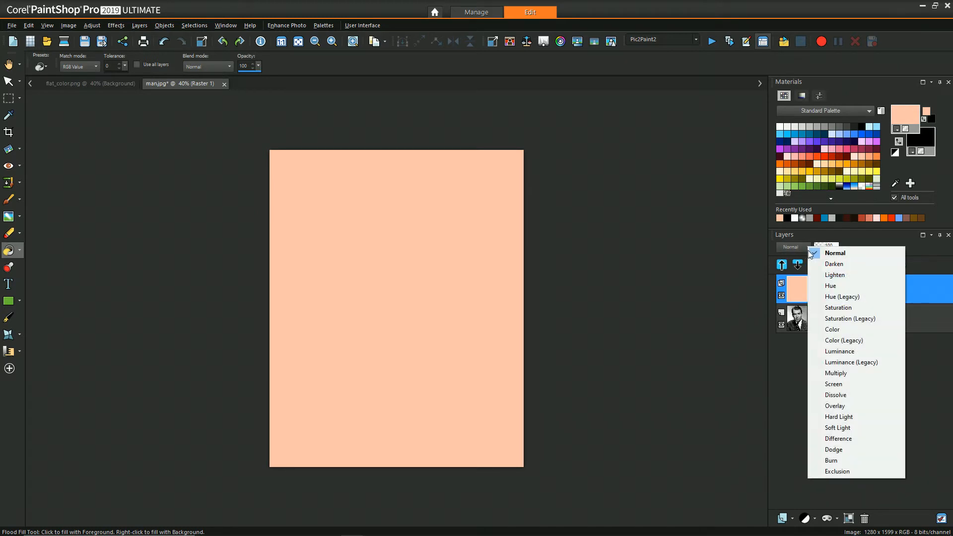
click(818, 329)
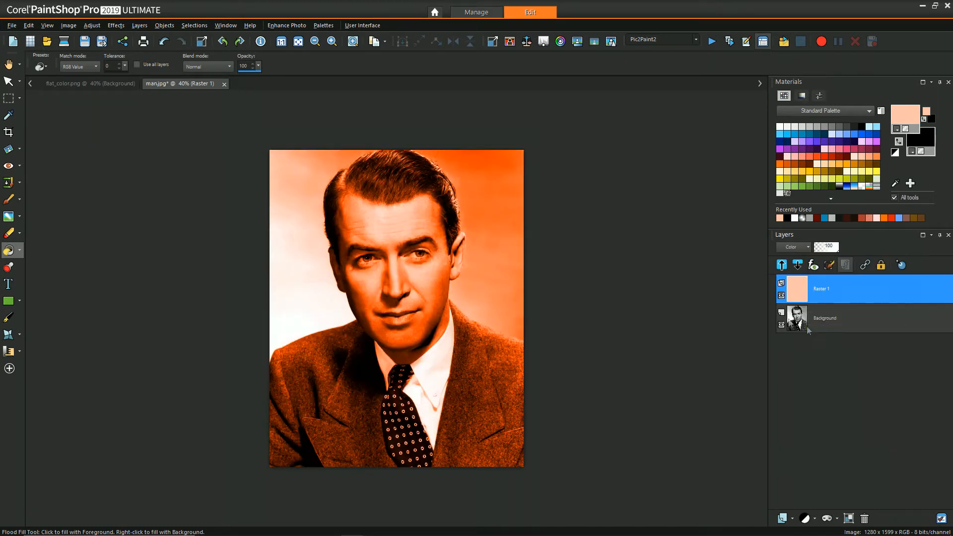
click(807, 248)
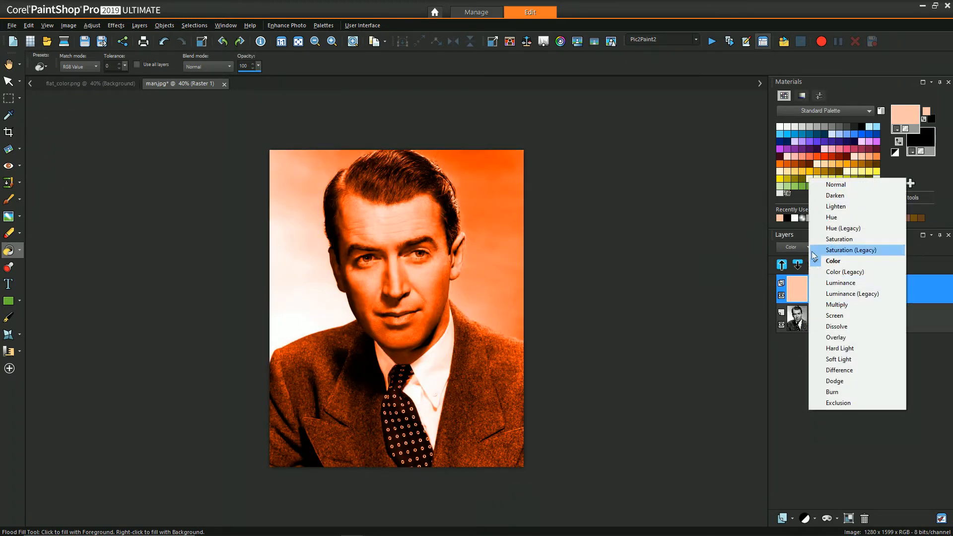
click(828, 272)
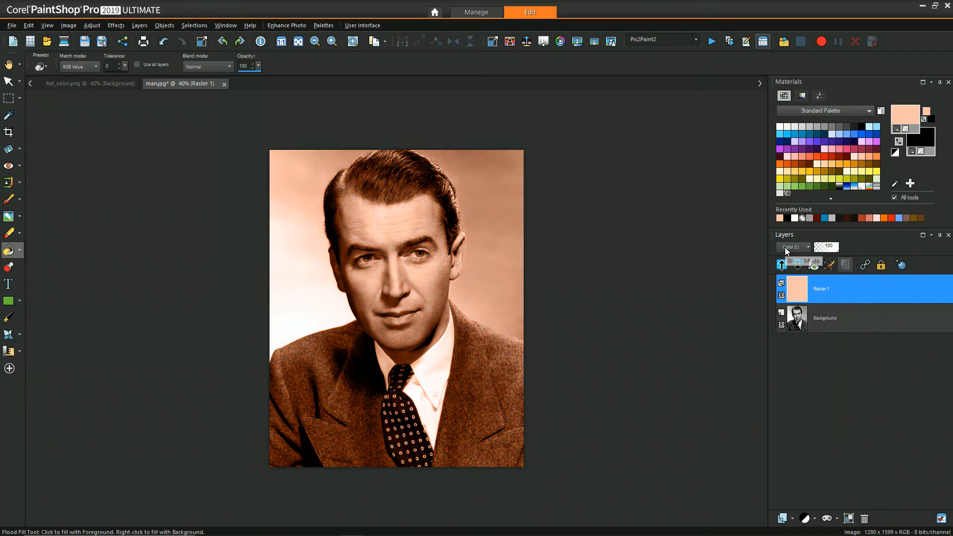
Open a Brightness and Contrast adjustment and drag its controls.
click(91, 25)
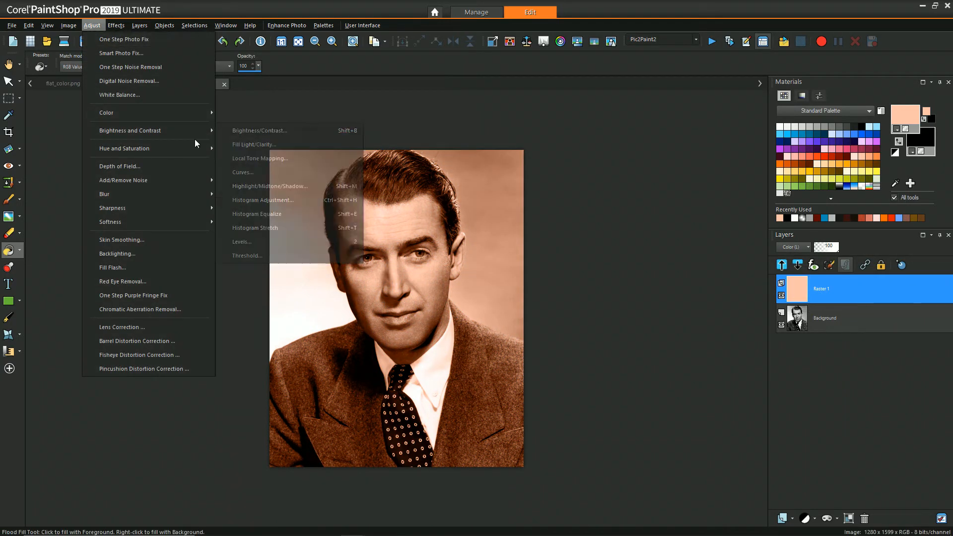
click(261, 163)
mouse_move(683, 191)
mouse_down()
mouse_move(704, 191)
mouse_move(655, 191)
mouse_move(694, 202)
mouse_move(684, 200)
mouse_up()
drag(636, 247, 636, 246)
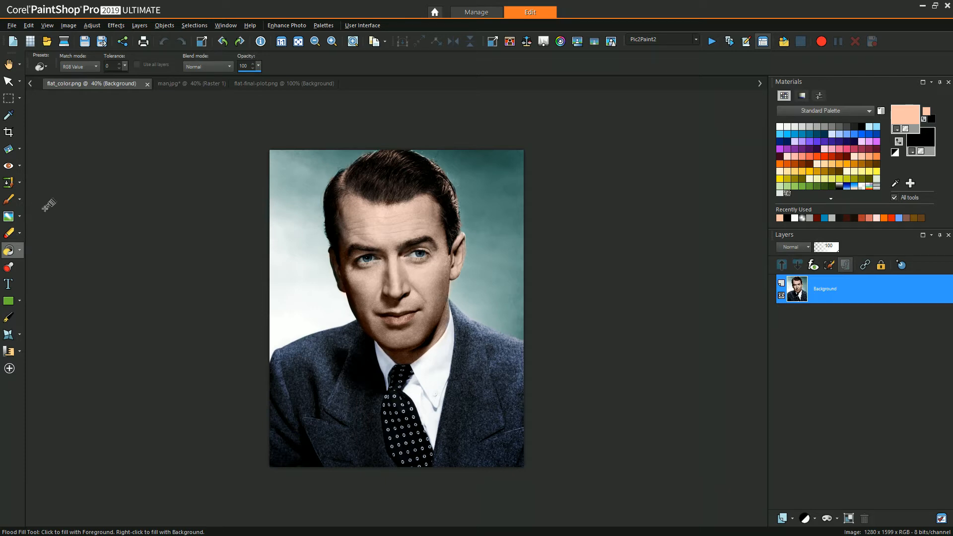
Try the Skin-01 gradient as foreground material with a changed angle, then cancel the material properties.
click(255, 81)
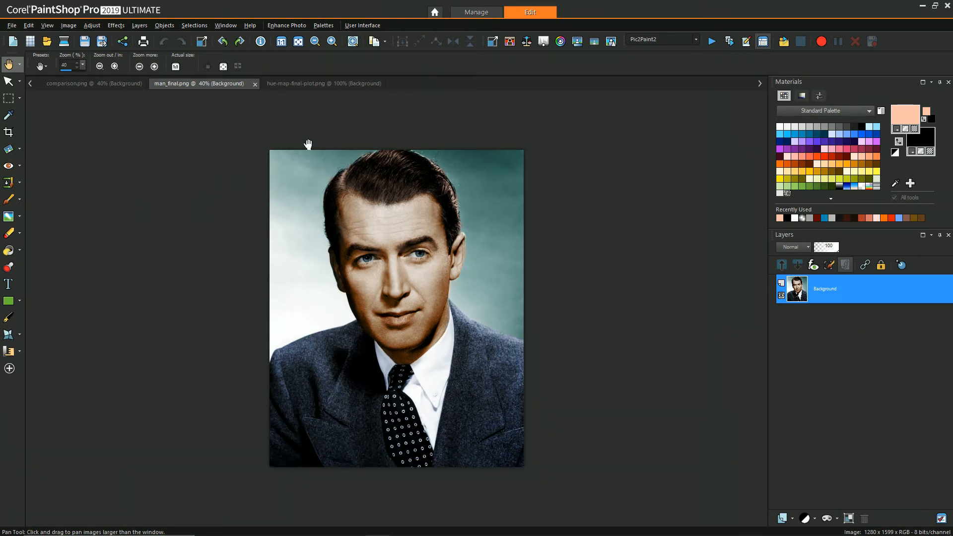
click(913, 118)
click(427, 162)
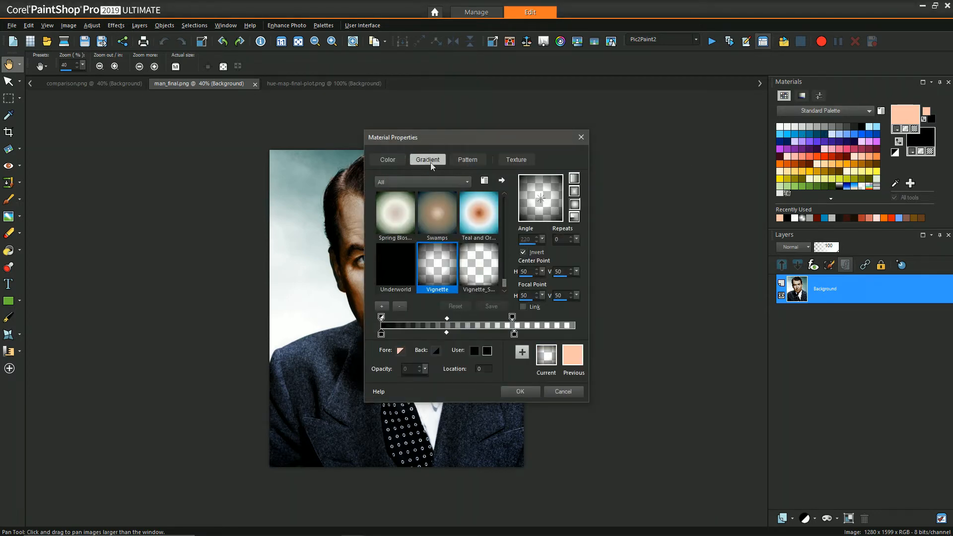
click(505, 276)
scroll(505, 274, down, 1)
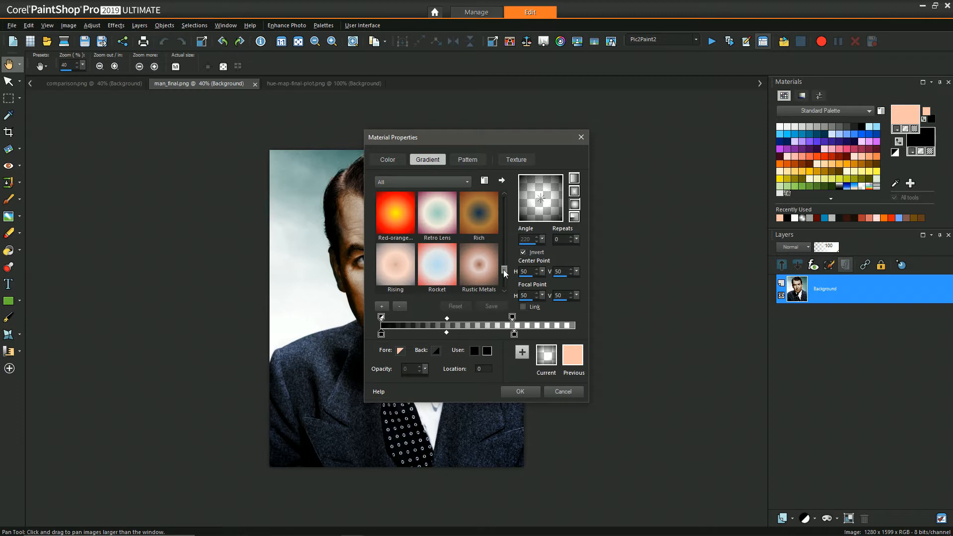
click(575, 179)
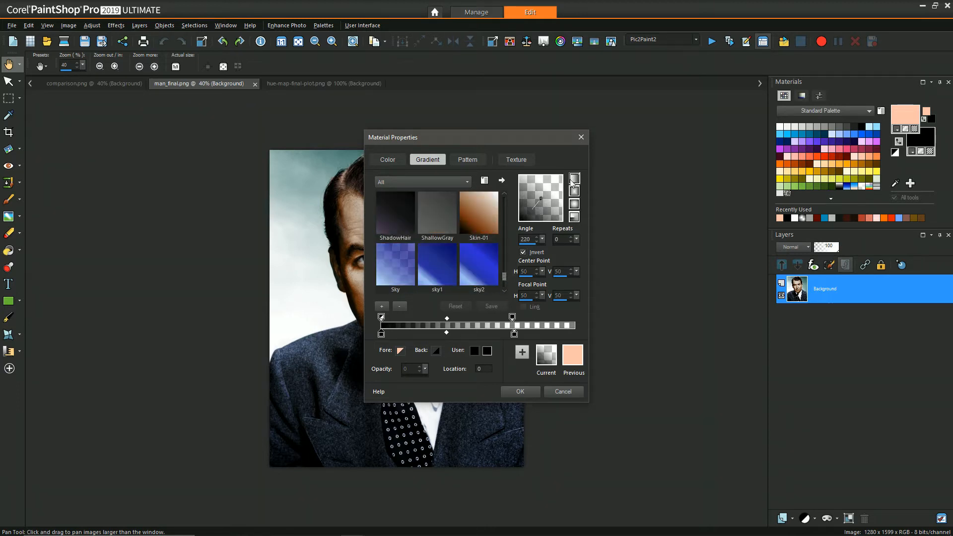
click(482, 222)
drag(540, 218, 533, 198)
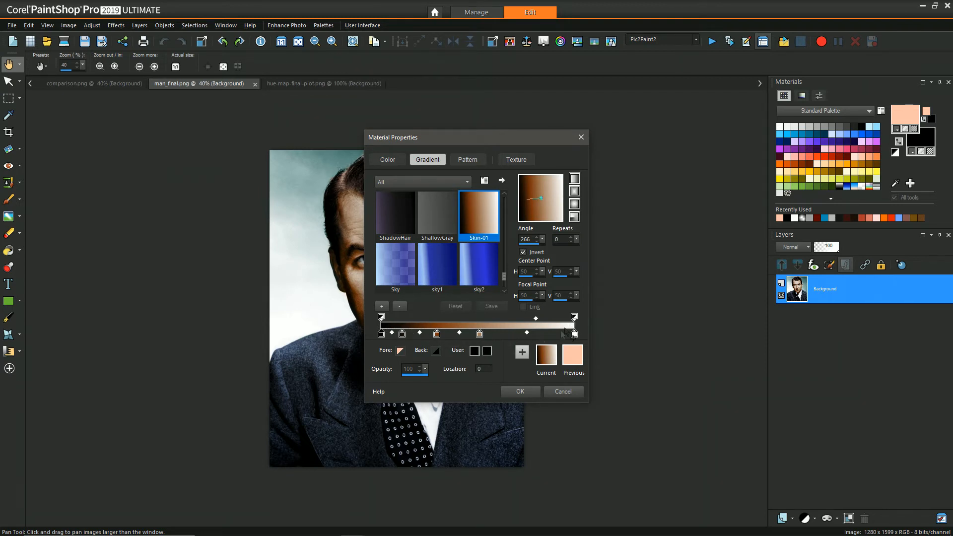
click(563, 391)
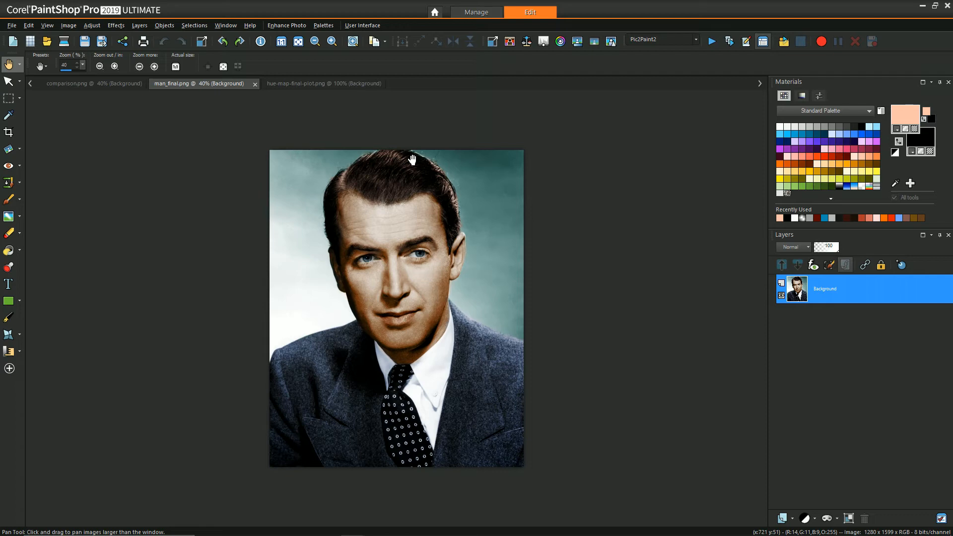
Switch between the hue map plot and the colored image tabs to compare them.
click(338, 86)
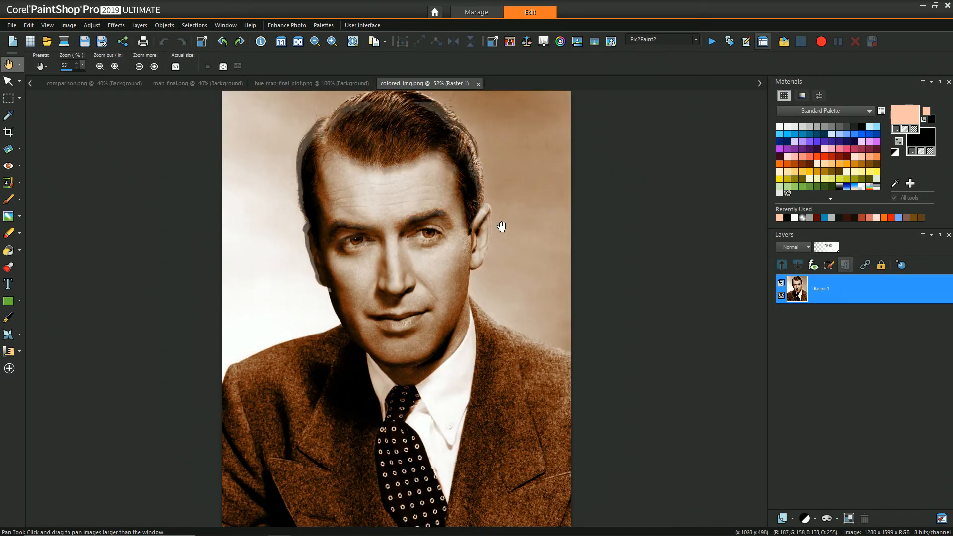
scroll(501, 227, down, 1)
scroll(502, 226, down, 1)
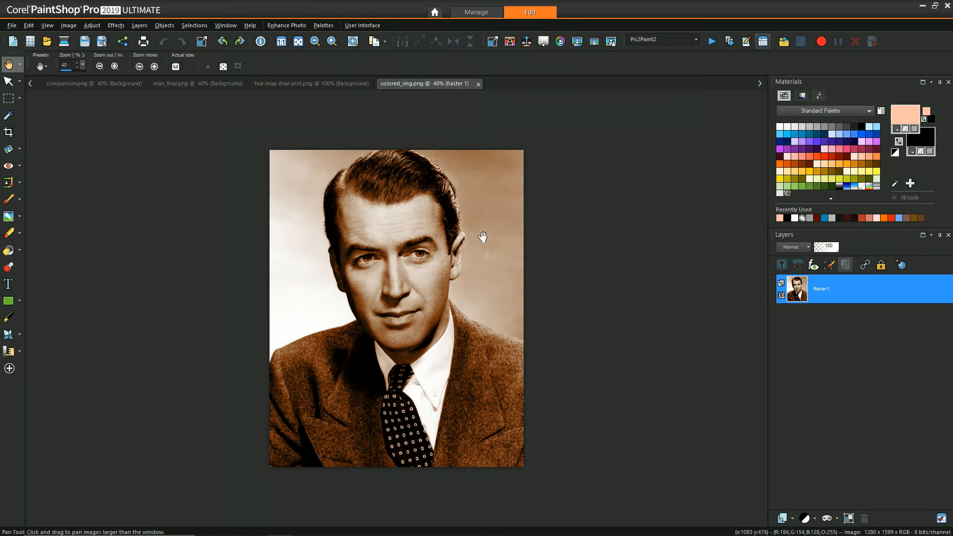
click(318, 83)
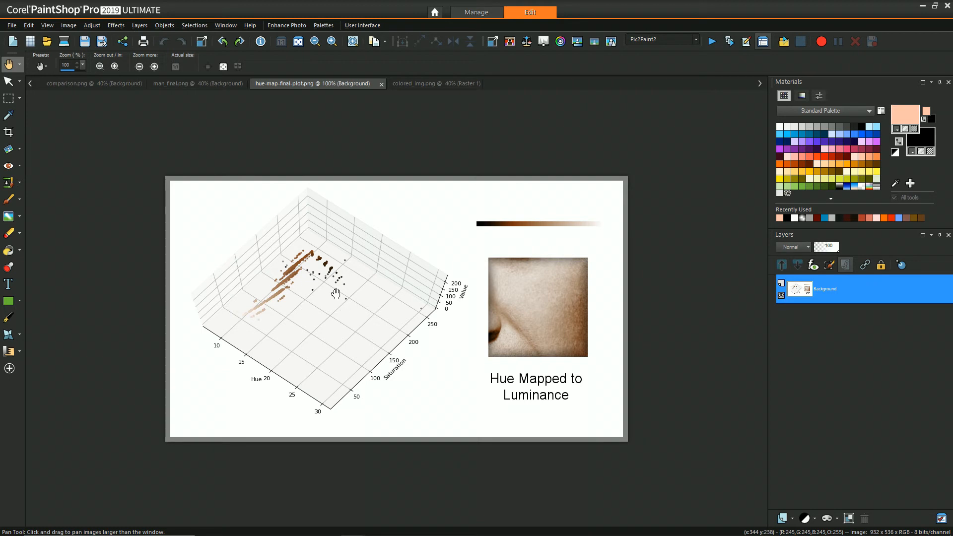
click(109, 82)
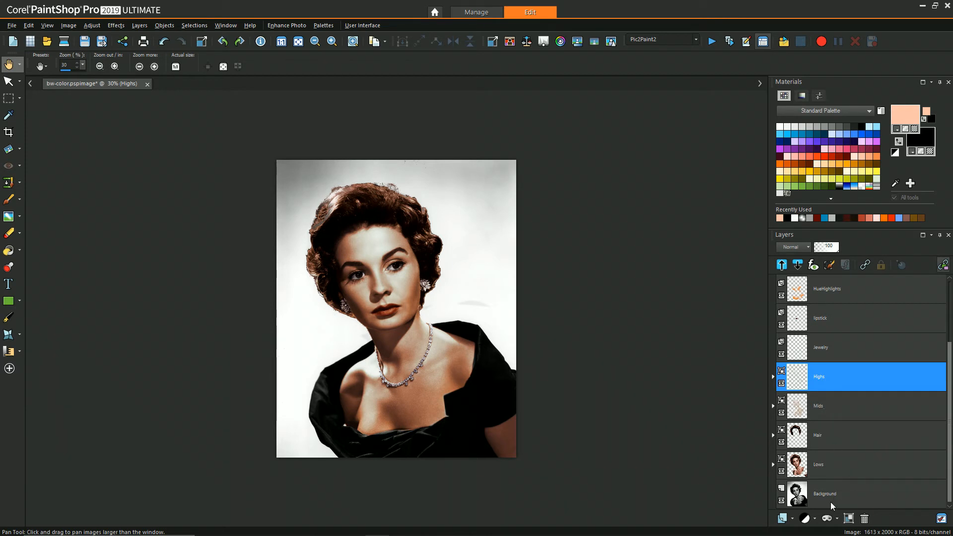
Expand the Lows group and toggle its Raster 3 color layer's visibility off and on.
click(830, 462)
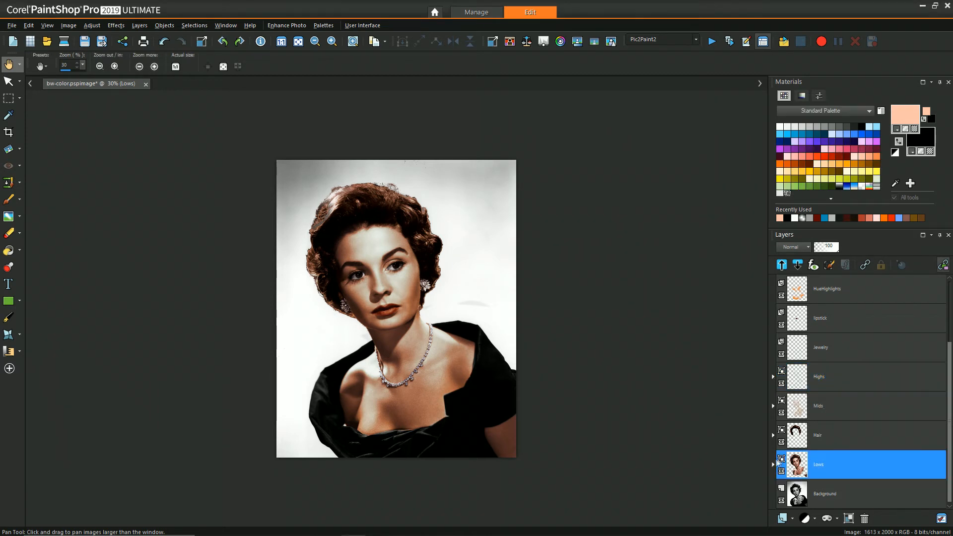
click(773, 465)
scroll(834, 427, down, 3)
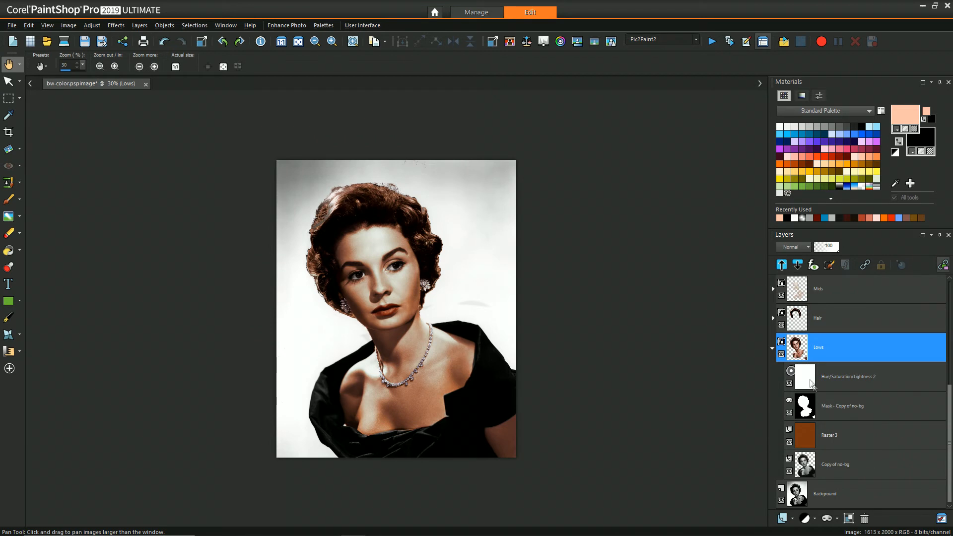
mouse_move(831, 414)
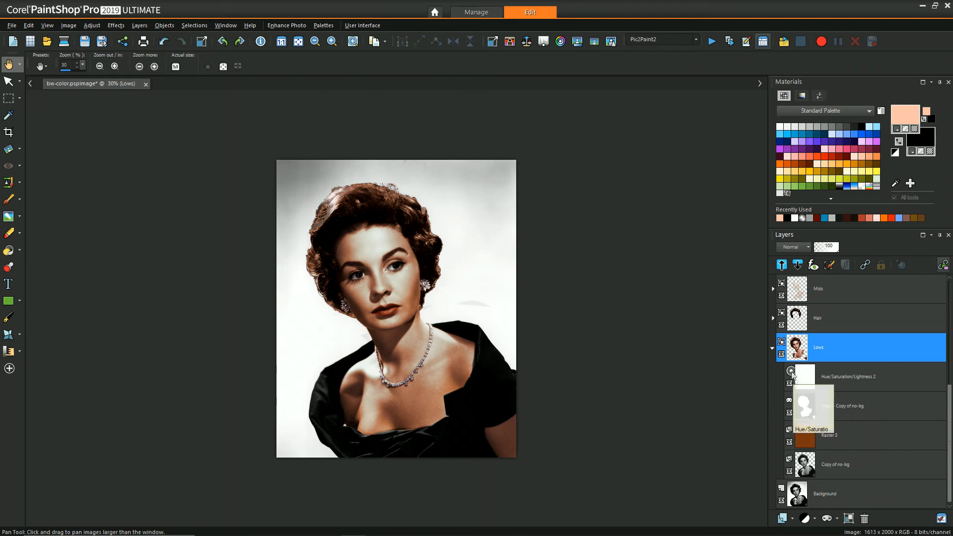
click(818, 441)
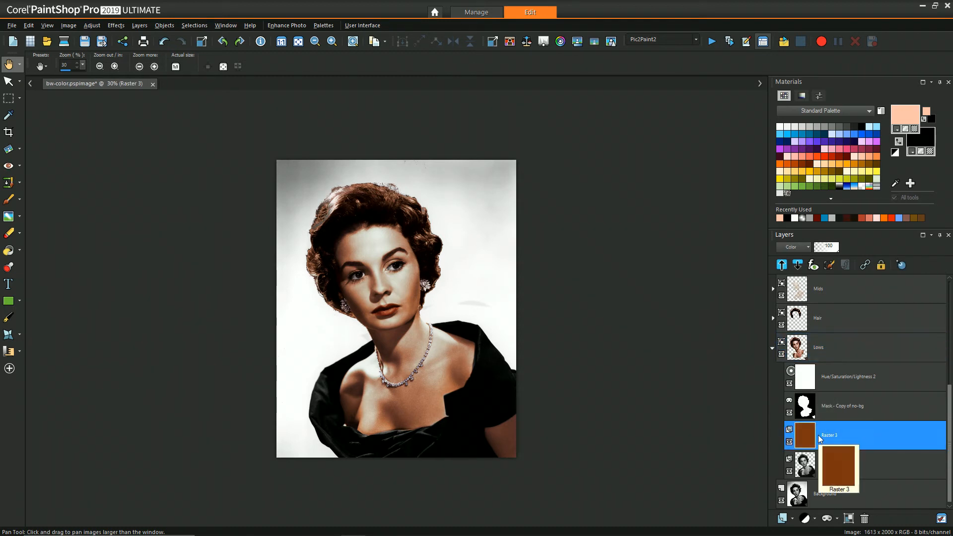
click(790, 441)
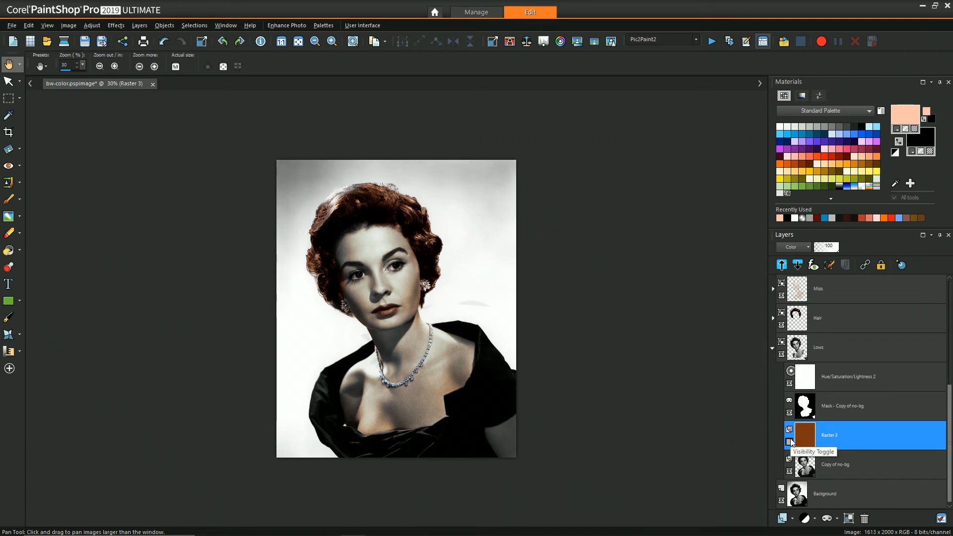
click(790, 441)
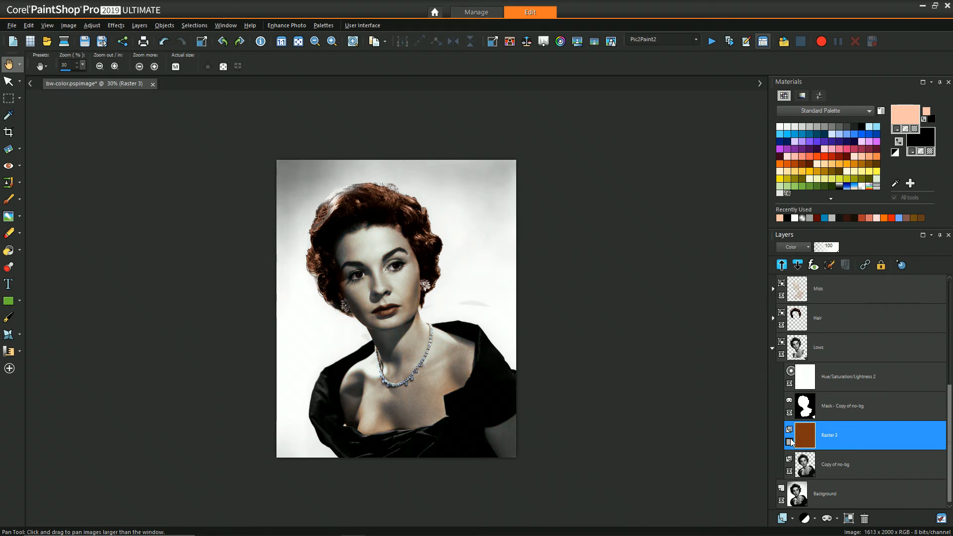
click(773, 348)
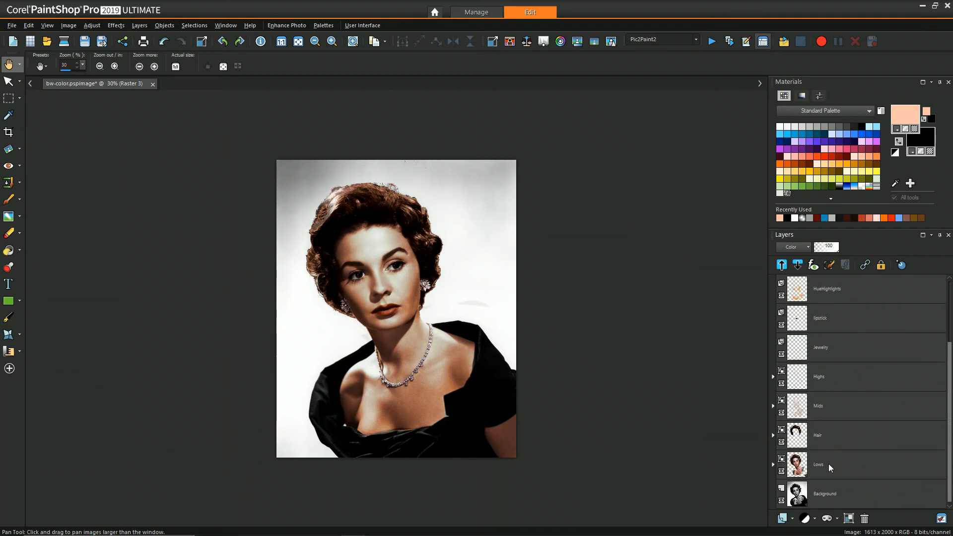
Expand the Mids group and toggle the visibility of its Raster 6 color layer.
click(812, 405)
click(772, 406)
scroll(814, 378, down, 1)
mouse_move(809, 357)
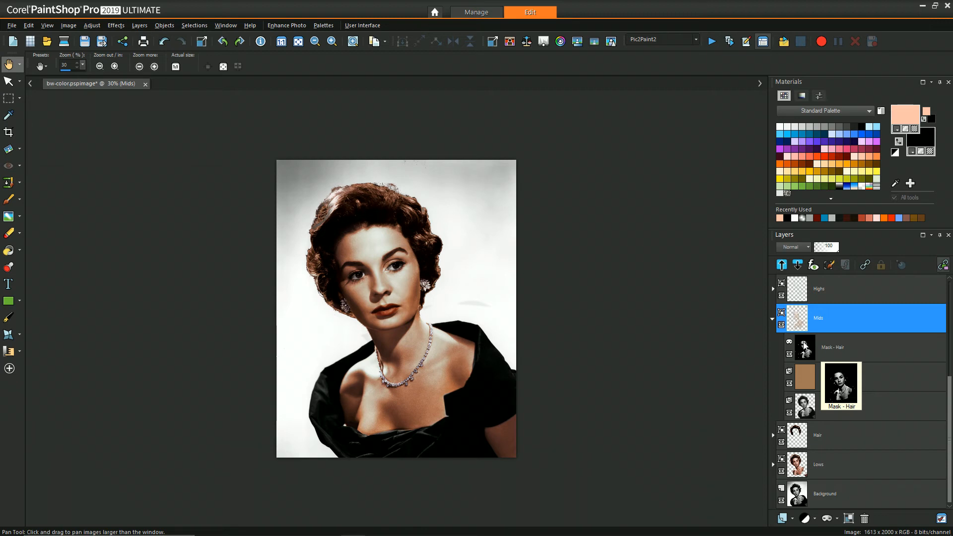
click(804, 381)
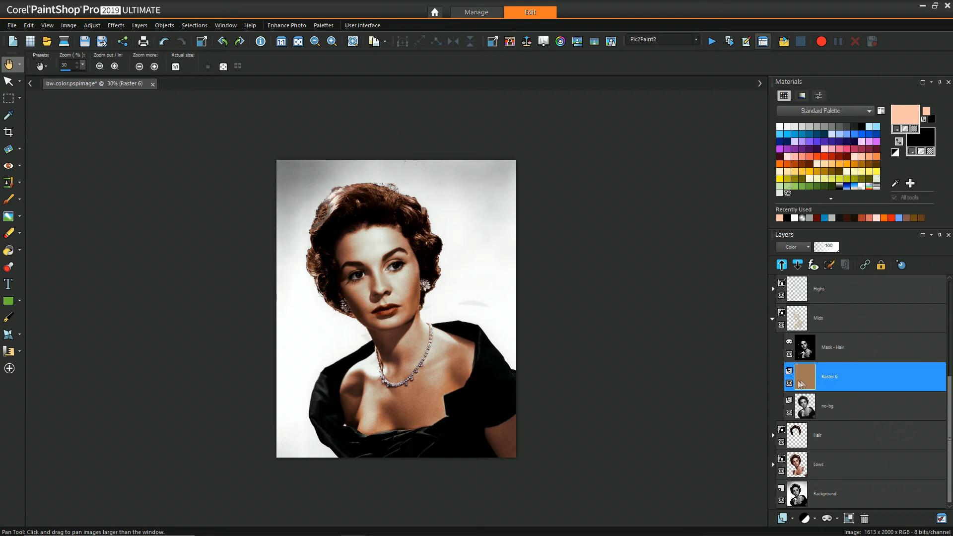
click(790, 383)
mouse_move(798, 394)
click(772, 318)
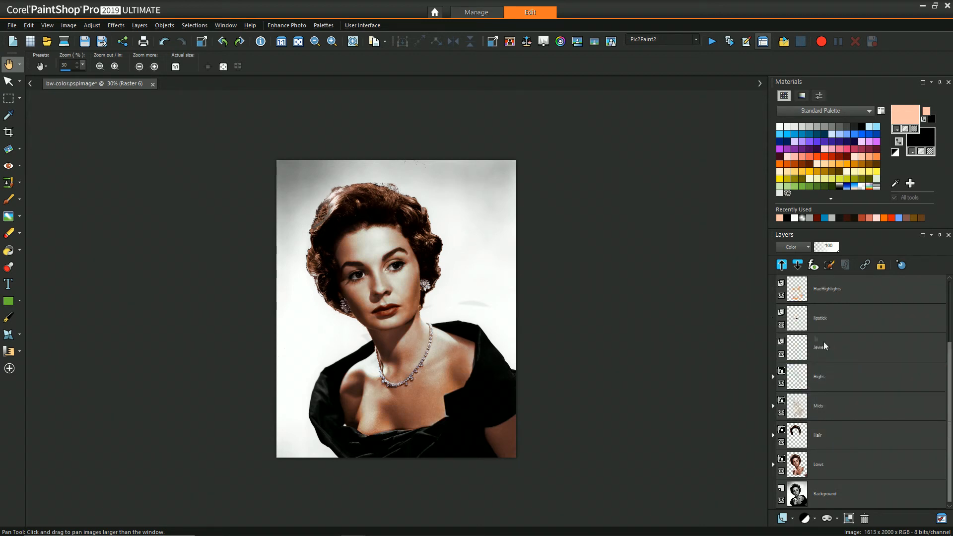
Expand the Highs group and select its Mask - Highs layer.
double_click(829, 374)
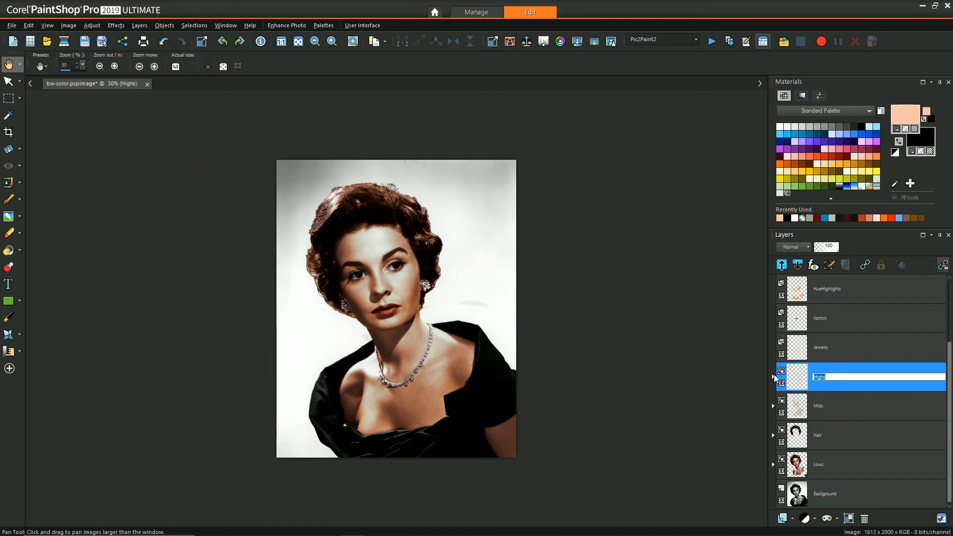
click(792, 377)
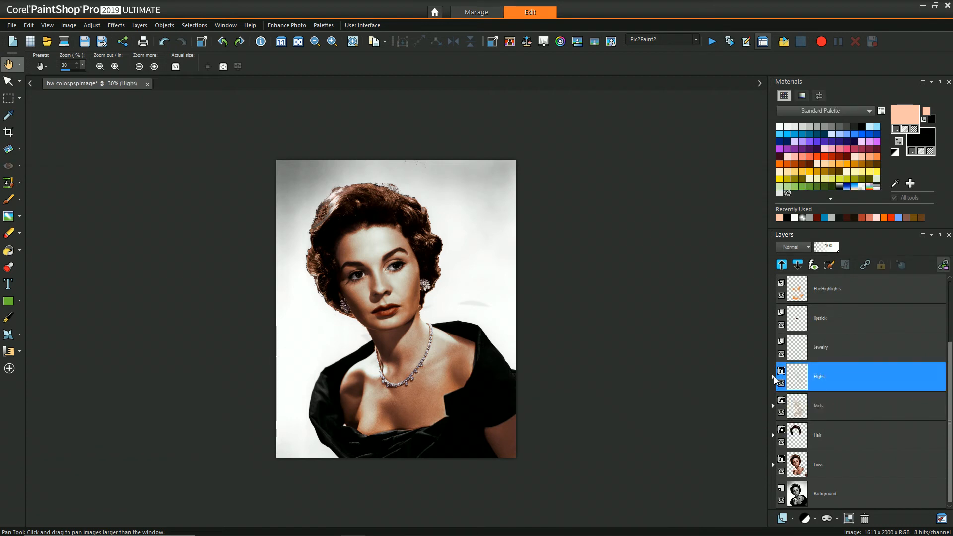
click(773, 377)
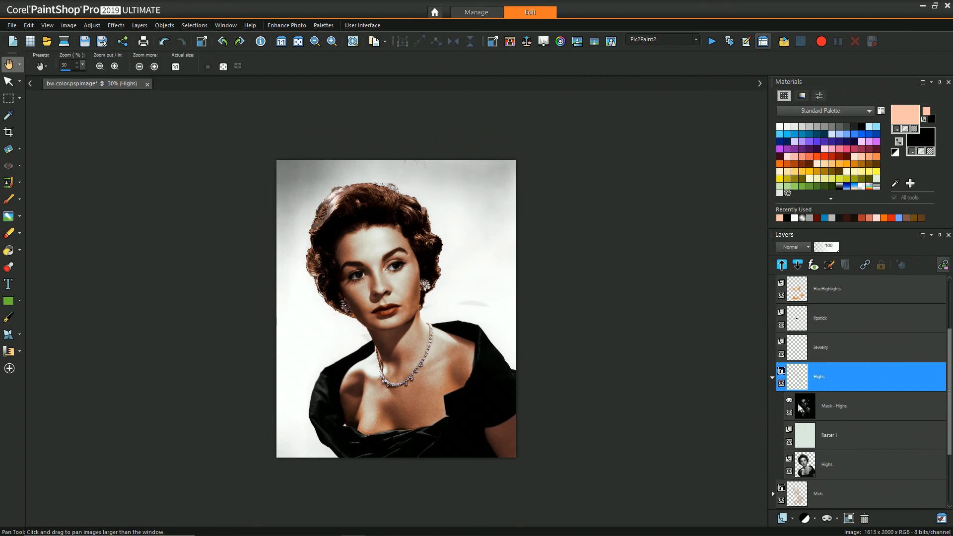
scroll(801, 407, down, 2)
click(821, 351)
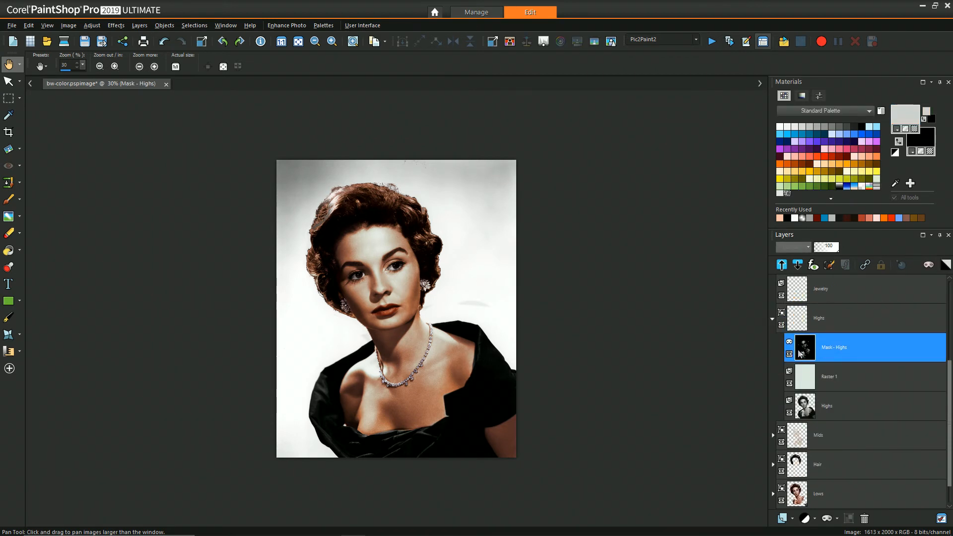
mouse_move(805, 353)
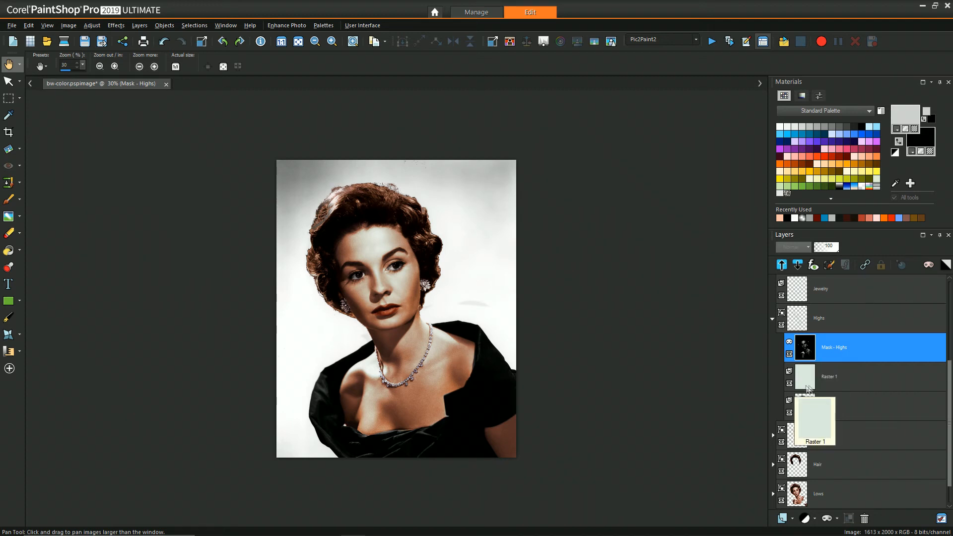
Select the Raster 1 color layer in the Highs group, toggle its visibility, and collapse the group.
click(822, 380)
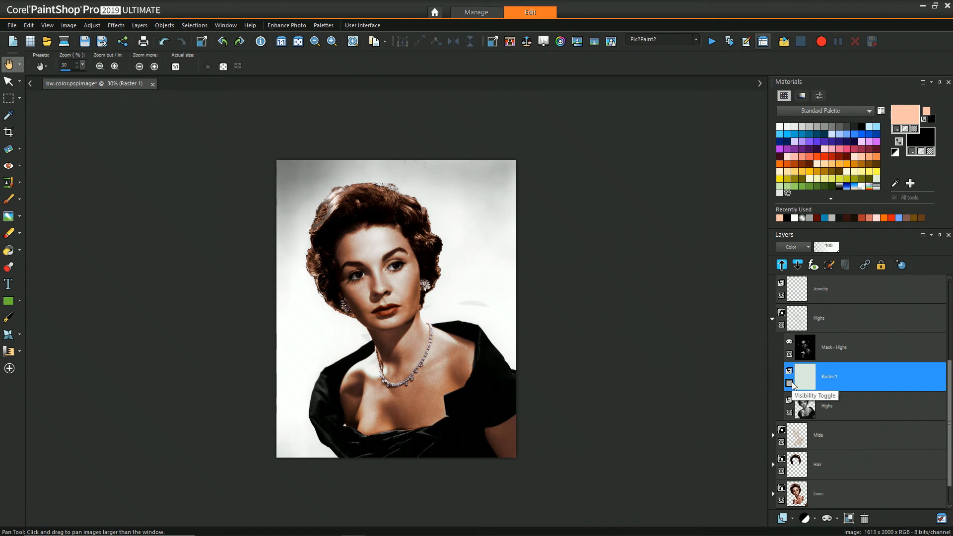
click(790, 383)
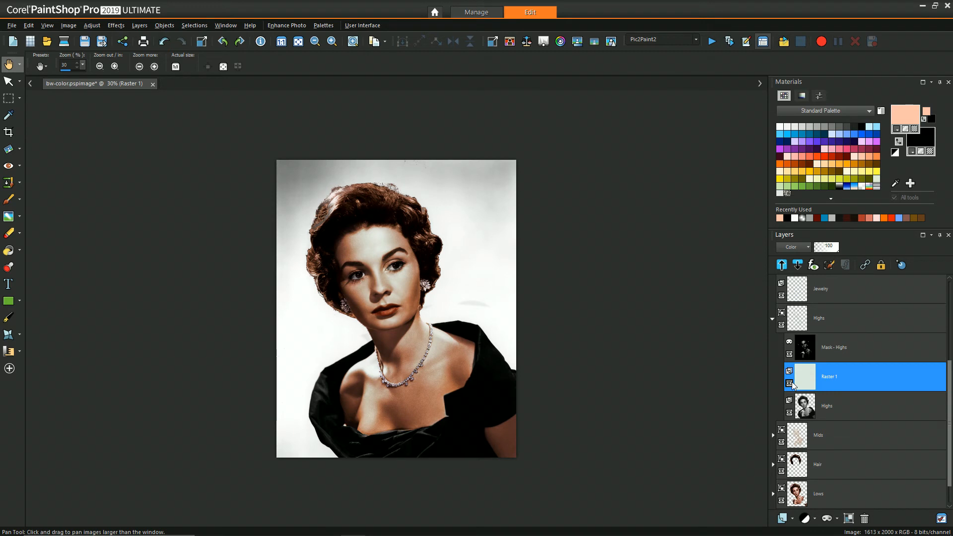
click(772, 319)
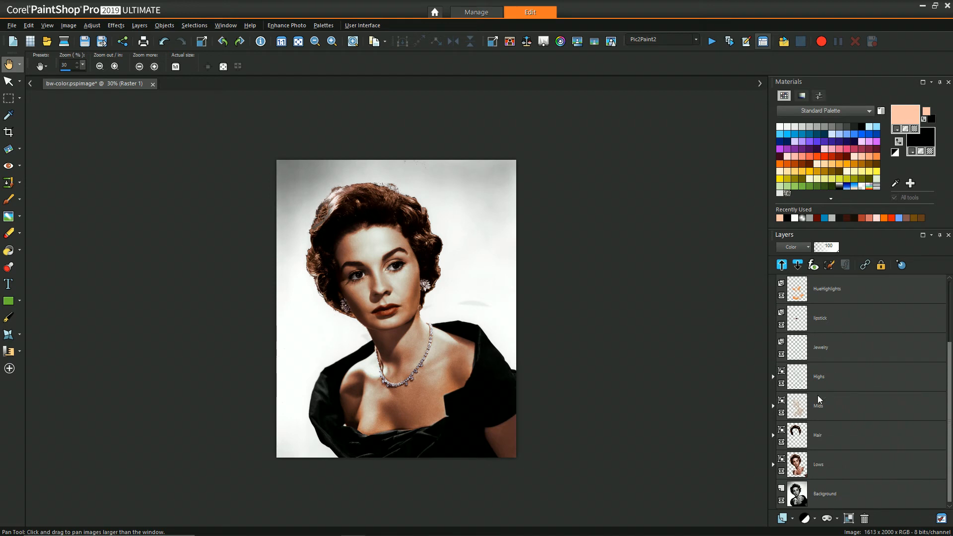
Reopen the Highs group to select its Mask - Highs layer, then collapse the group again.
mouse_move(836, 381)
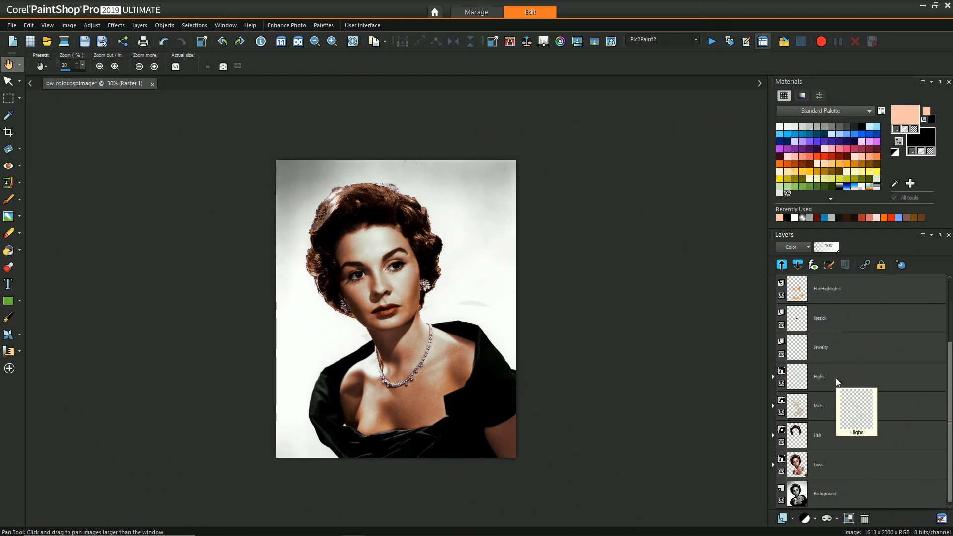
mouse_move(776, 401)
click(776, 375)
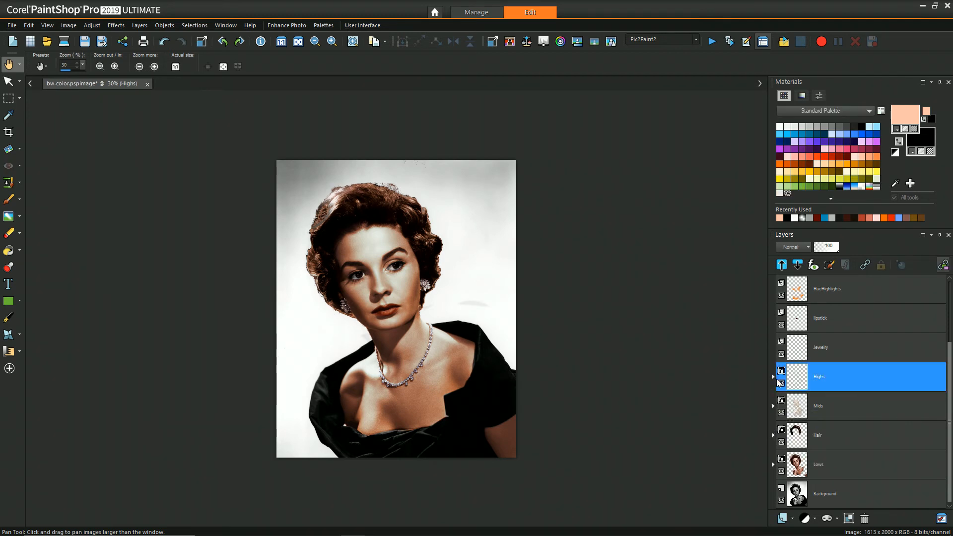
click(772, 377)
click(819, 416)
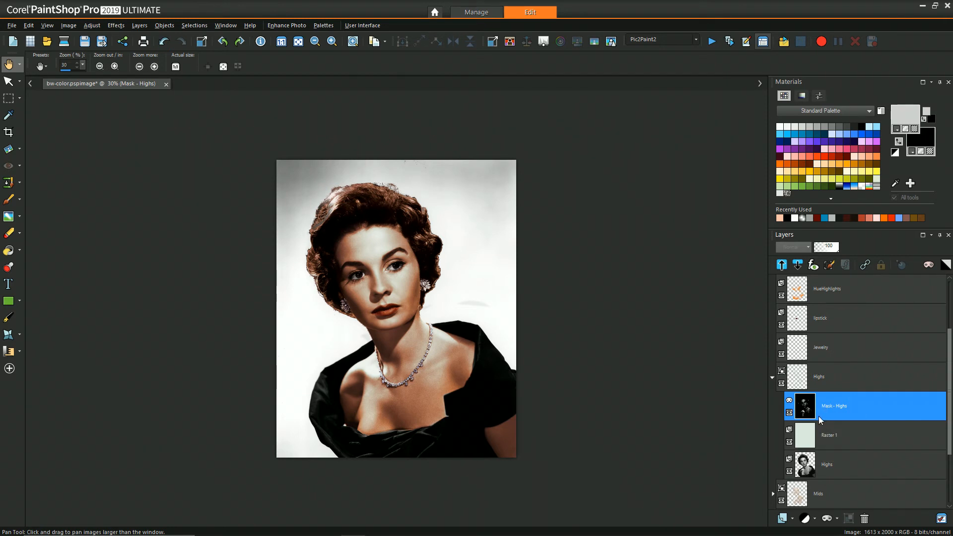
mouse_move(816, 416)
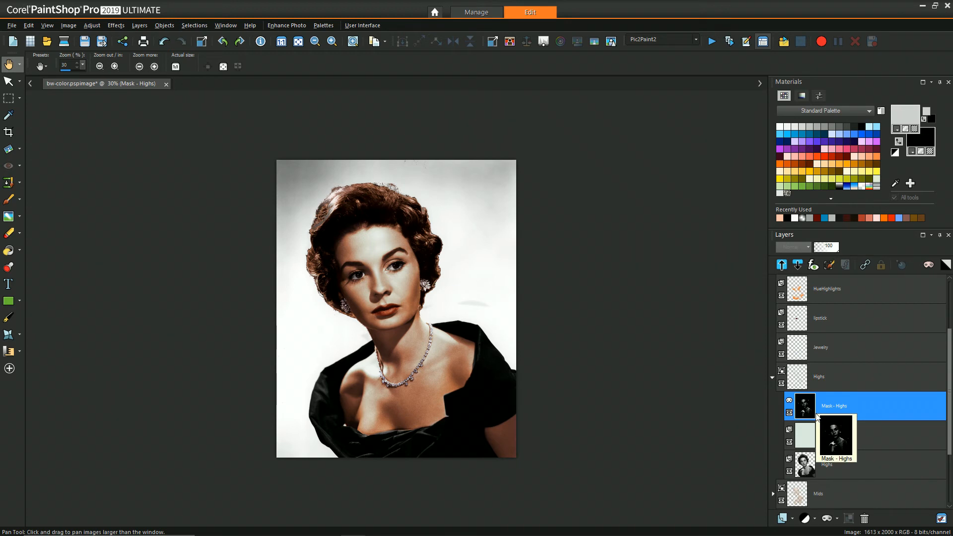
click(772, 377)
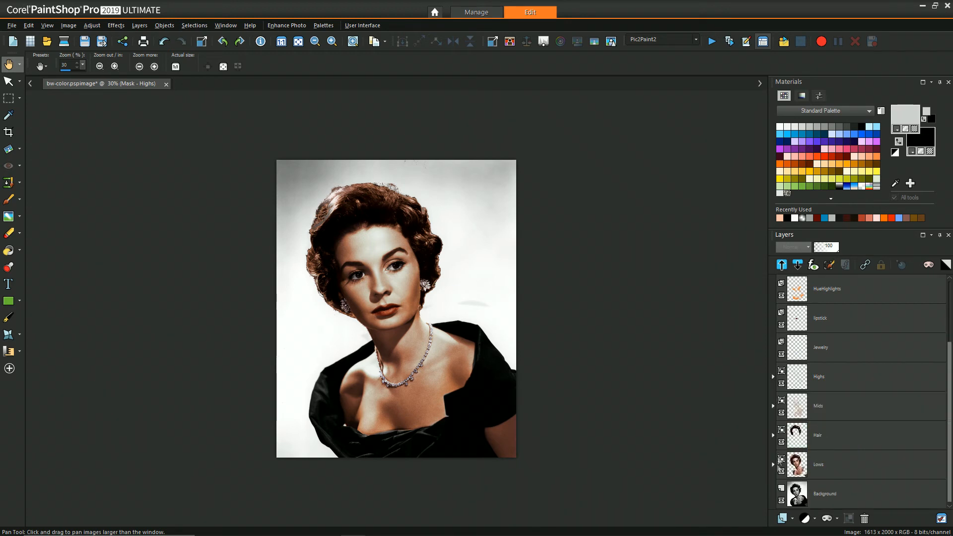
Expand the Mids group, select its Mask - Hair layer, and collapse the group.
click(772, 406)
mouse_move(836, 443)
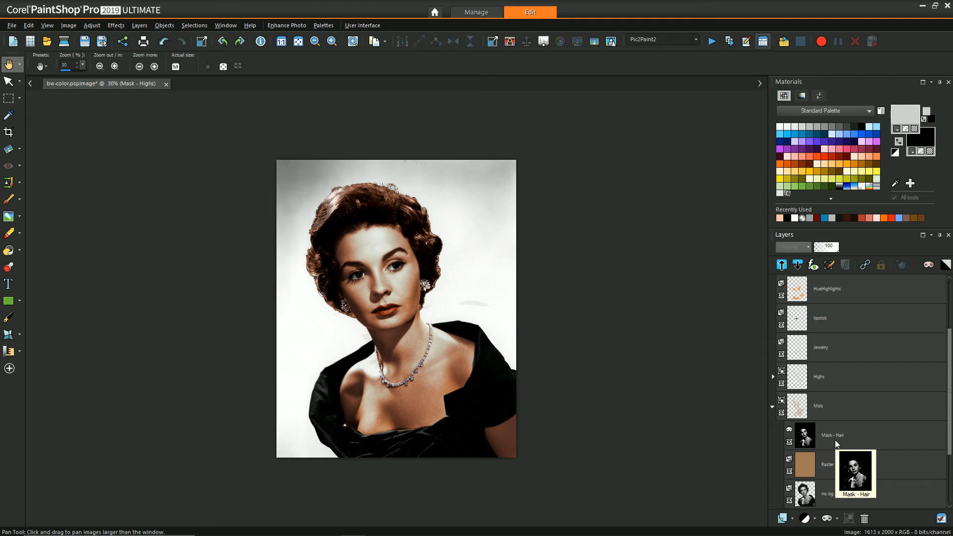
click(836, 441)
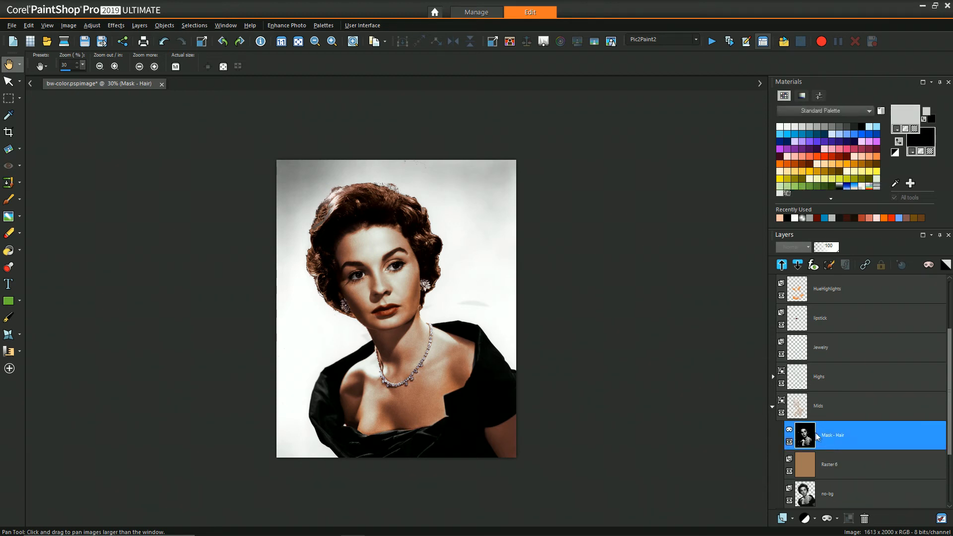
click(772, 406)
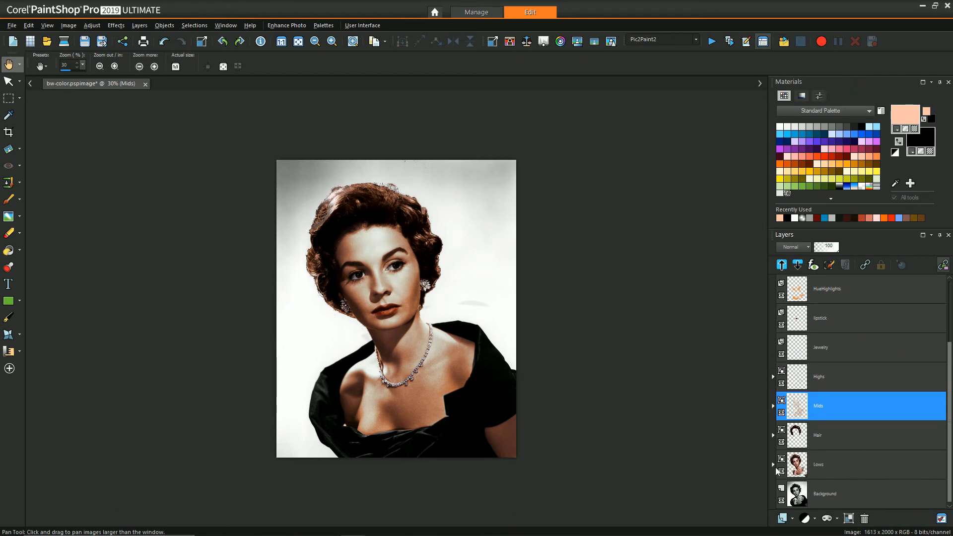
Expand the Lows group, select its Mask - Copy of no-bg layer, and collapse the group.
click(773, 465)
scroll(817, 478, down, 2)
click(819, 467)
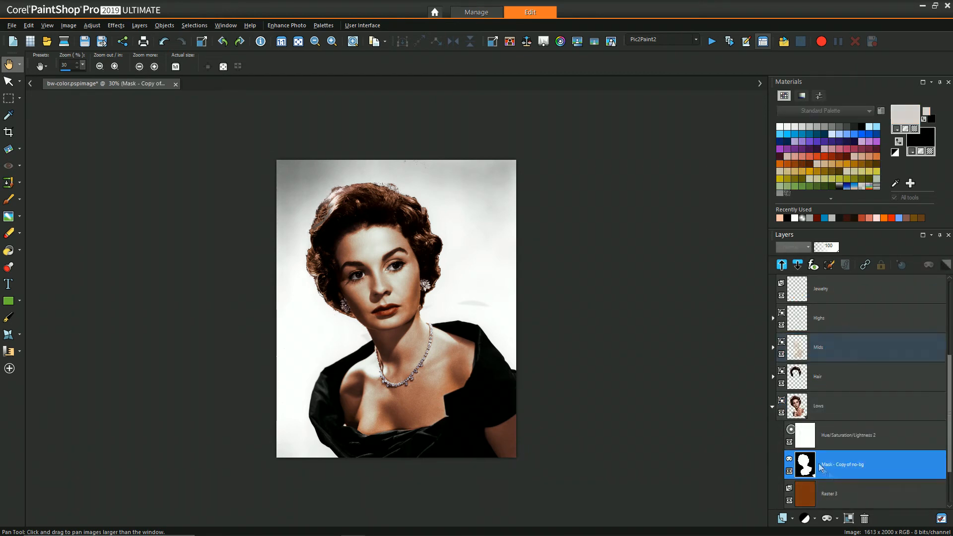
click(773, 406)
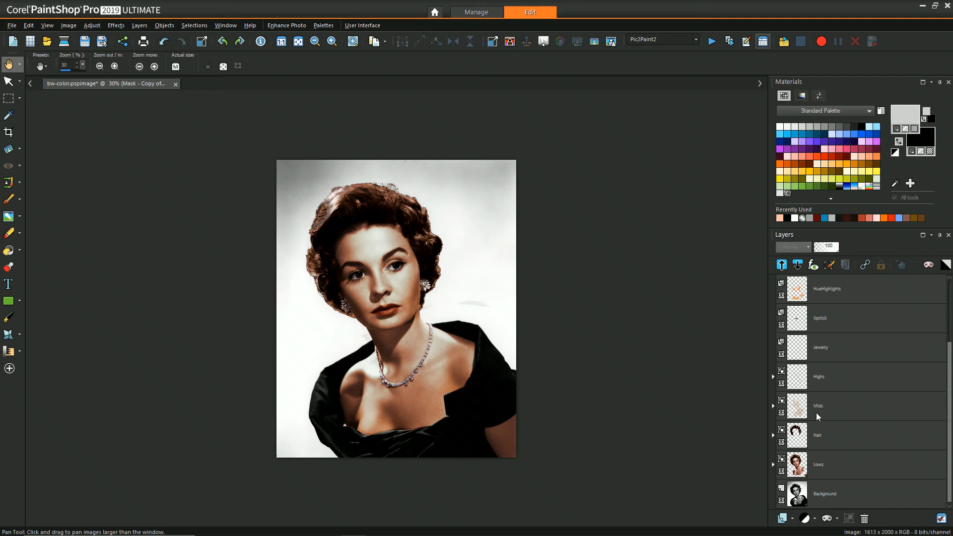
mouse_move(818, 416)
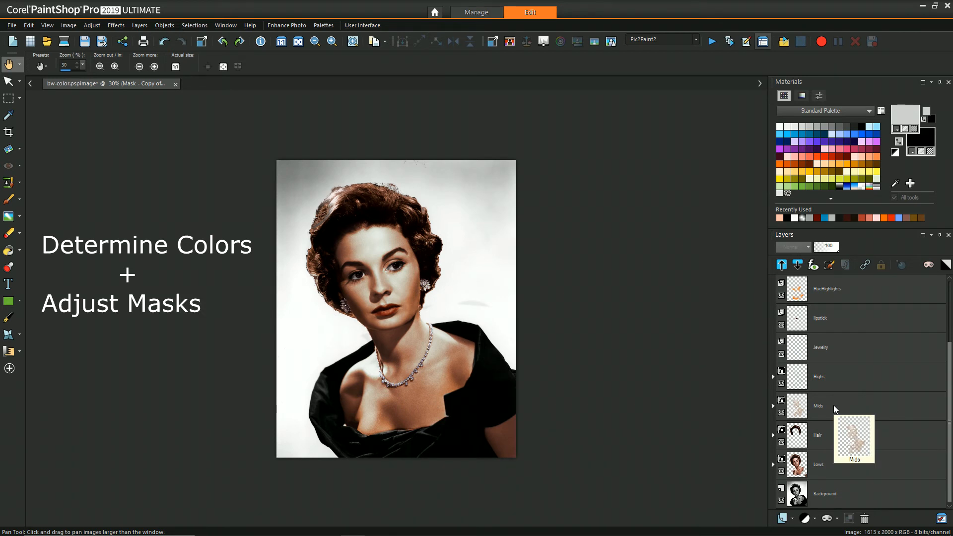
mouse_move(818, 452)
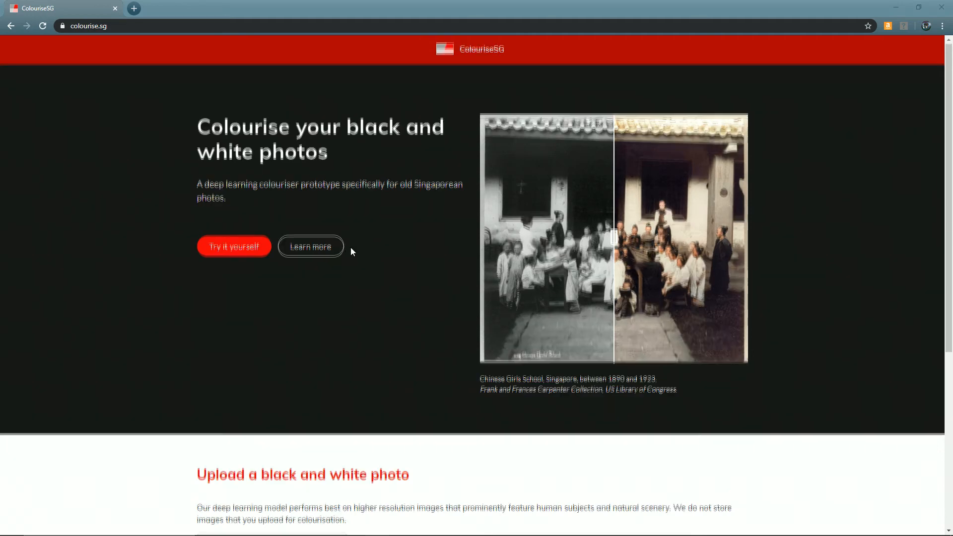
Switch to the browser and scroll the colourise.sg page down to its black-and-white photo upload section.
scroll(350, 246, down, 4)
scroll(352, 252, down, 2)
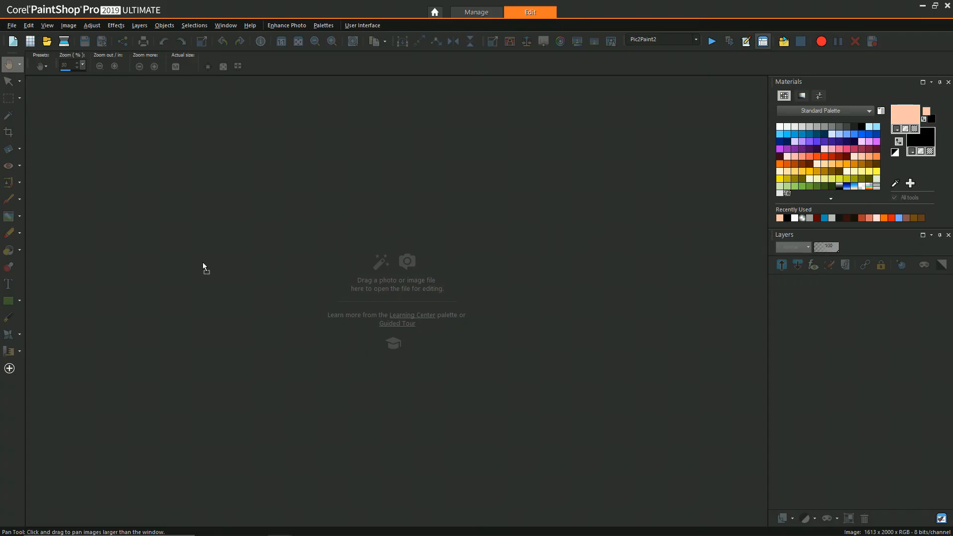
drag(203, 267, 363, 258)
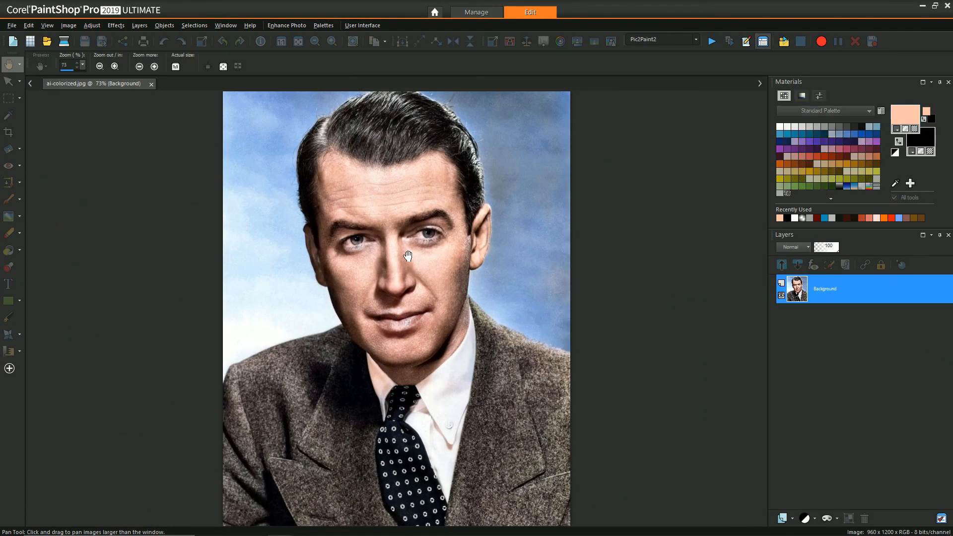
Zoom the AI-colorized portrait to 50% and return to its tab from the hue plot image.
scroll(473, 258, down, 1)
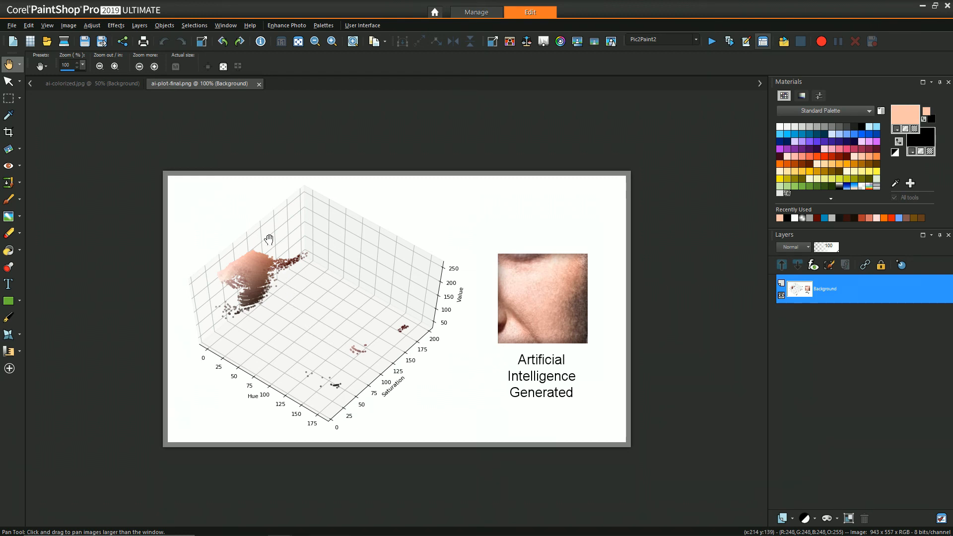
click(102, 86)
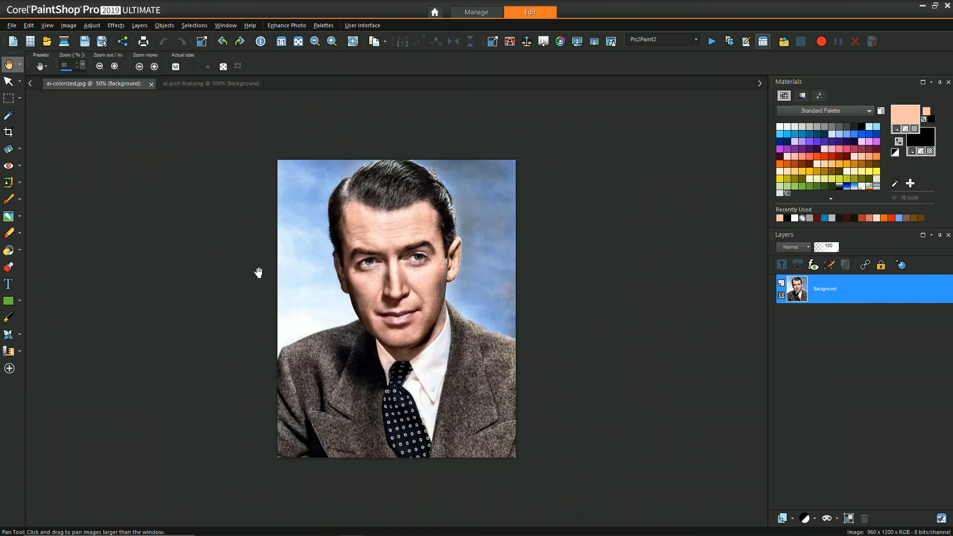